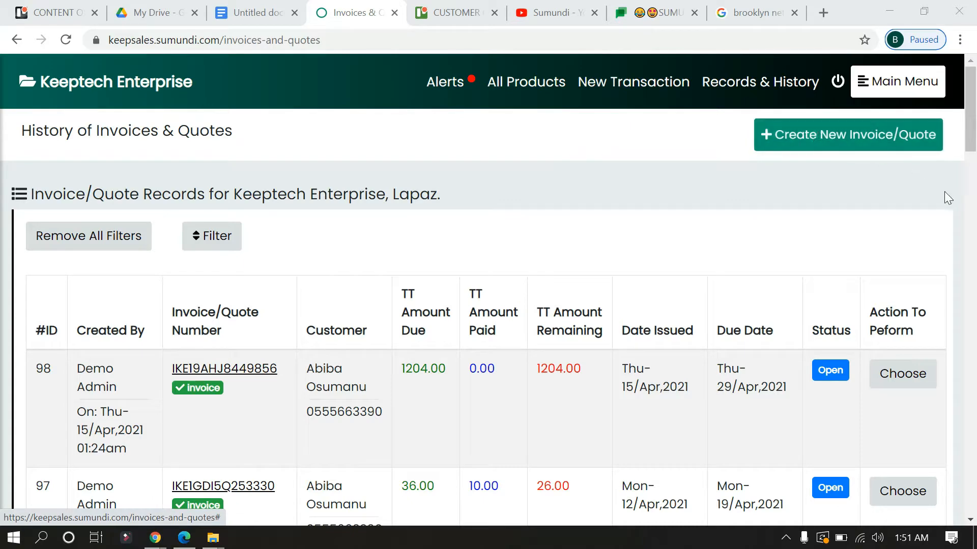
# Start a new record of type Quote and set its issue date to 2021/04/15 01:52
pyautogui.moveTo(968, 127)
pyautogui.mouseDown()
pyautogui.moveTo(970, 238)
pyautogui.moveTo(975, 145)
pyautogui.mouseUp()
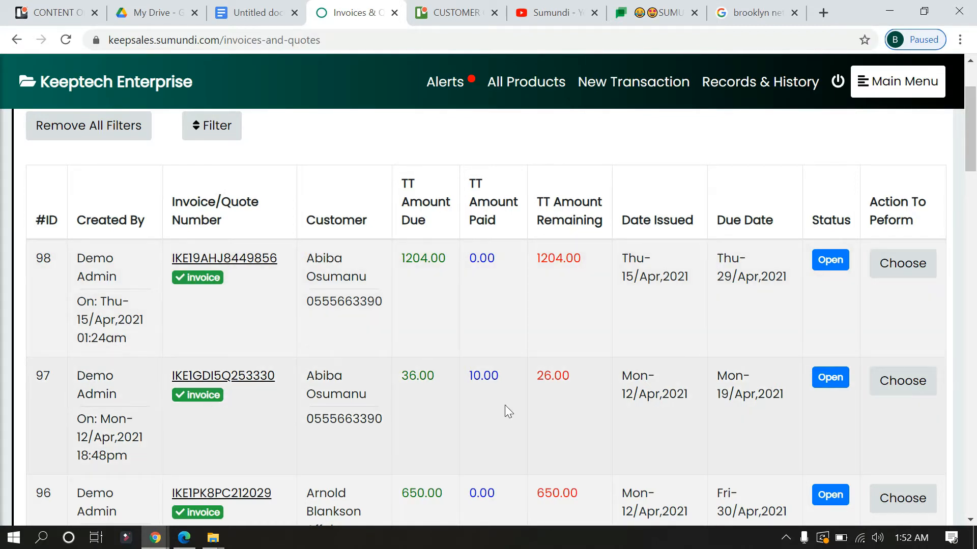
pyautogui.moveTo(972, 144); pyautogui.dragTo(975, 236)
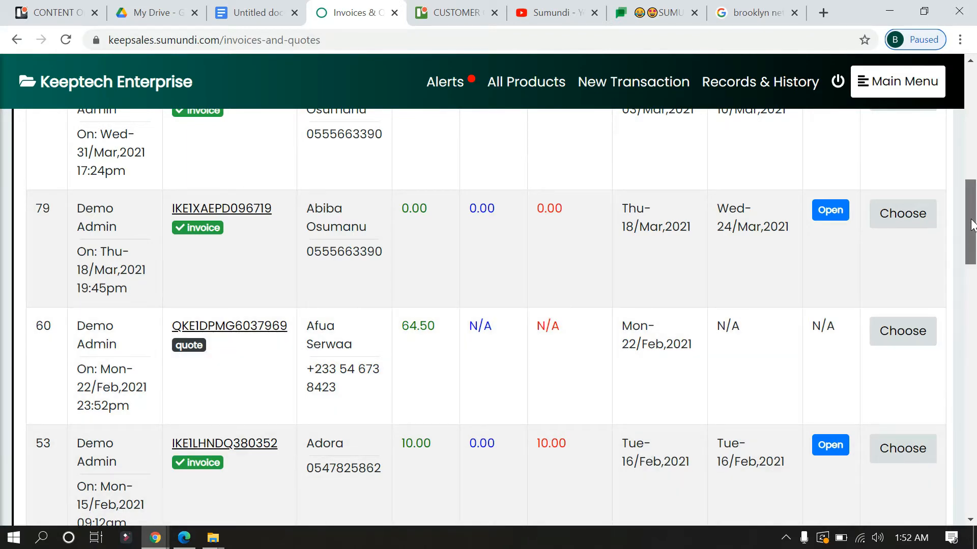
pyautogui.moveTo(972, 224); pyautogui.dragTo(973, 109)
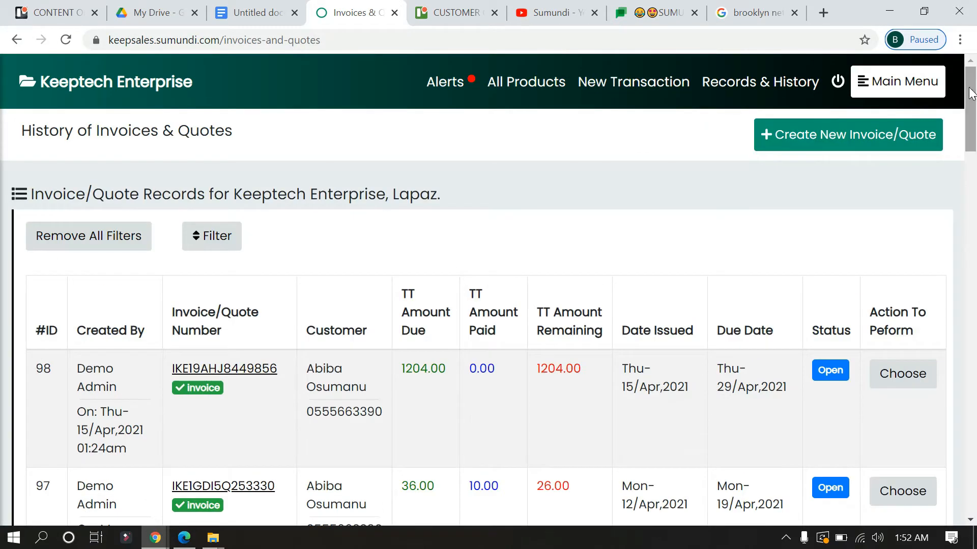
pyautogui.click(873, 143)
pyautogui.click(602, 182)
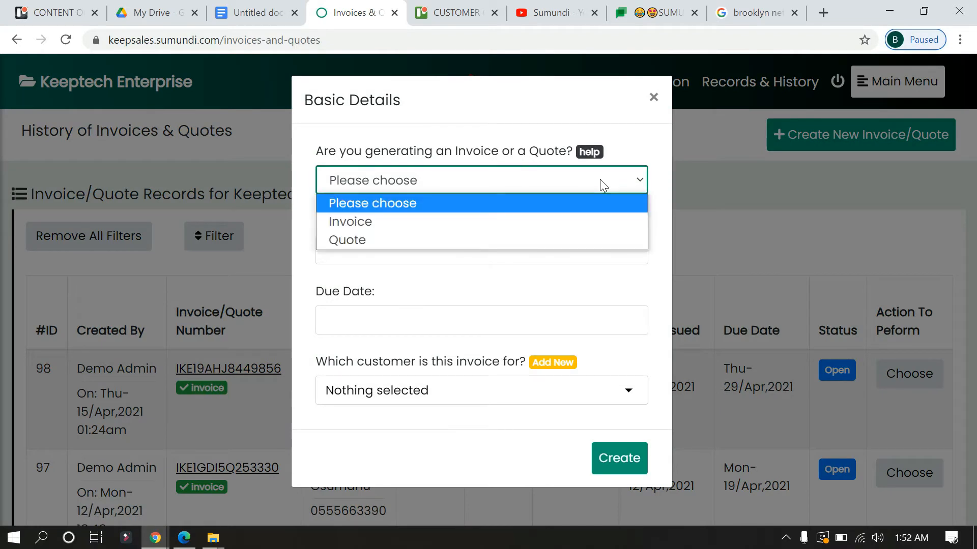
pyautogui.click(431, 239)
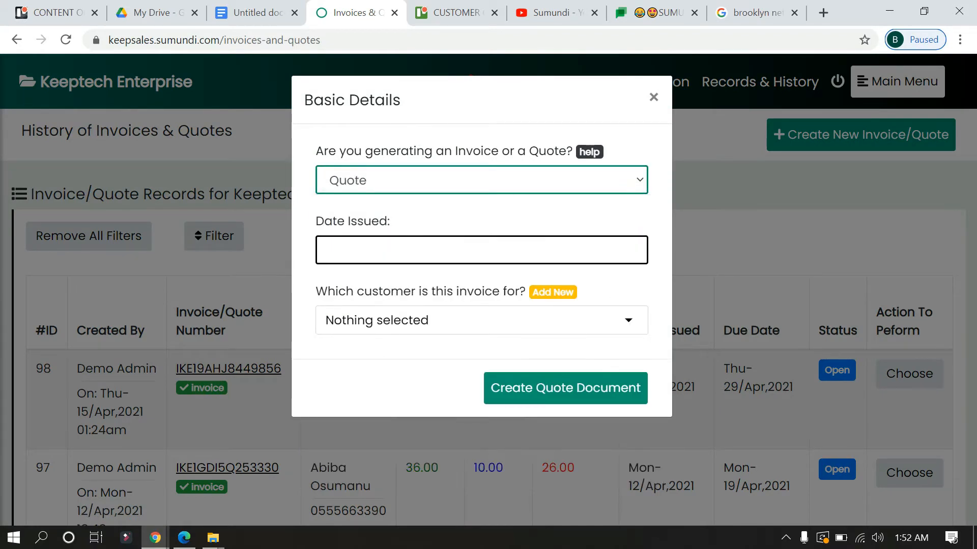
pyautogui.click(431, 250)
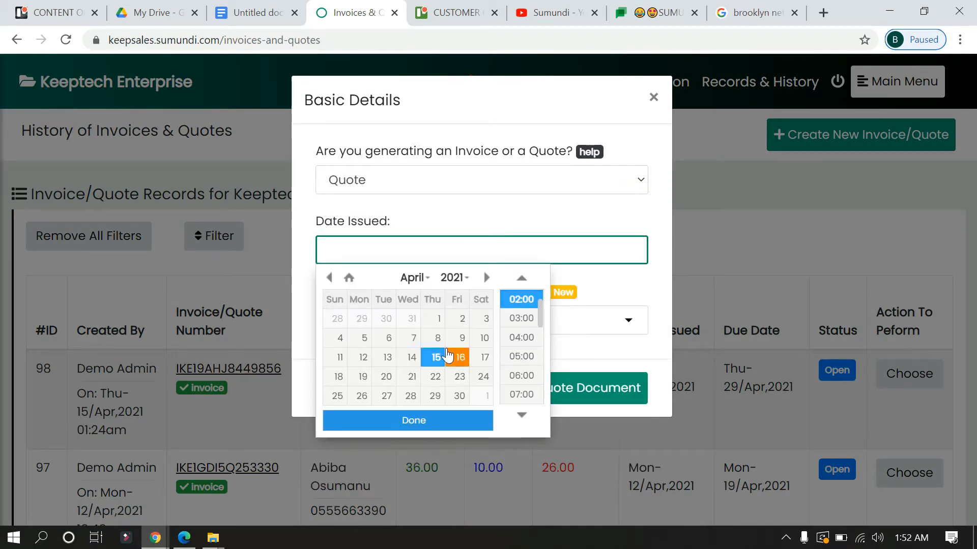
pyautogui.click(436, 358)
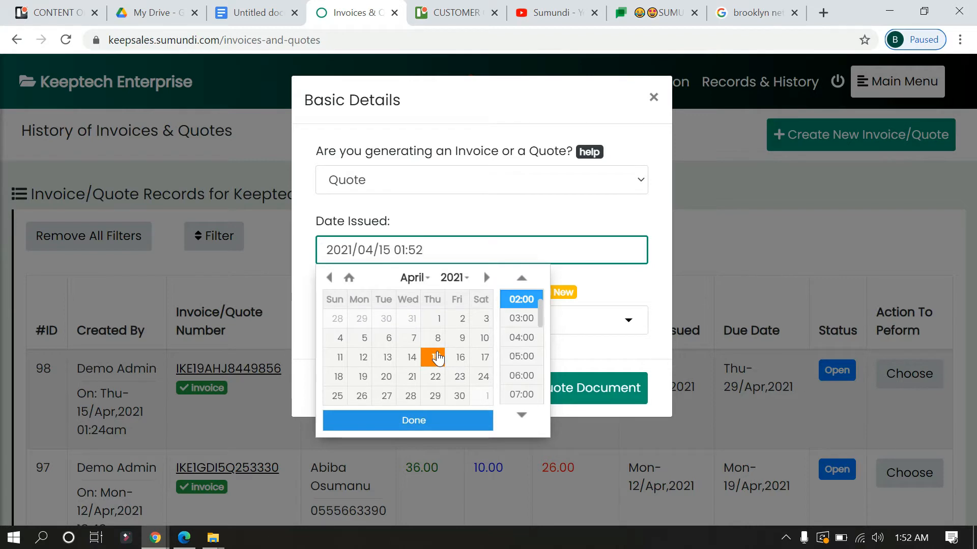
pyautogui.click(436, 425)
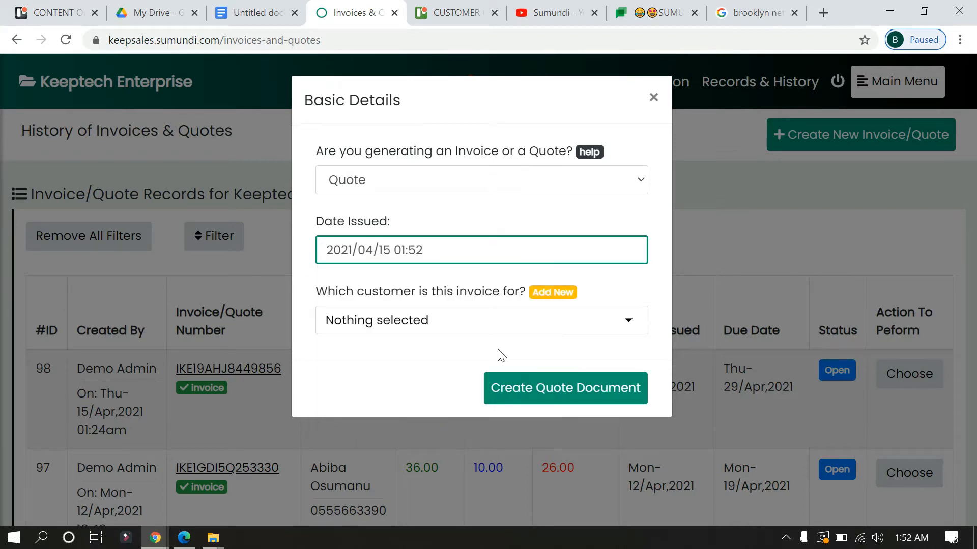
# Assign the third listed customer to the quote, then create and open the quote document
pyautogui.click(534, 324)
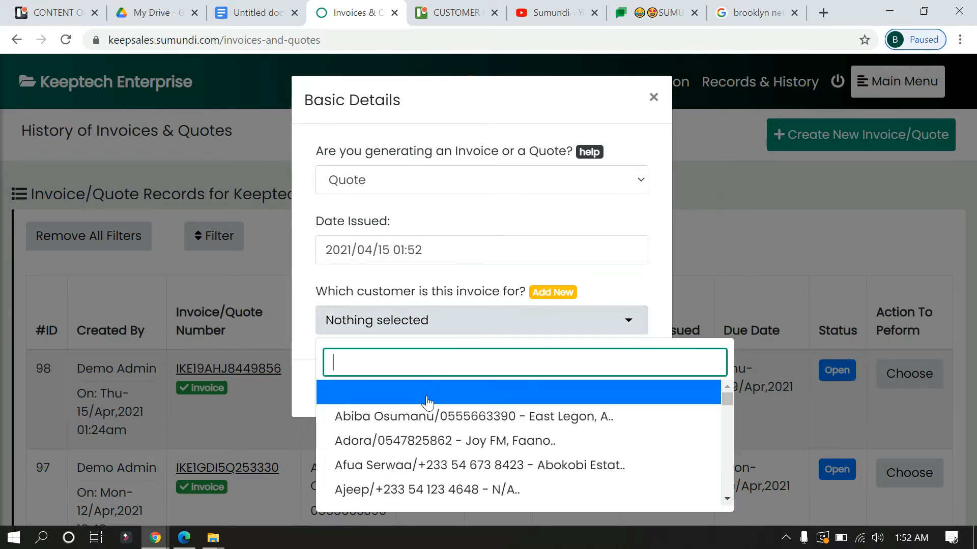
pyautogui.click(402, 464)
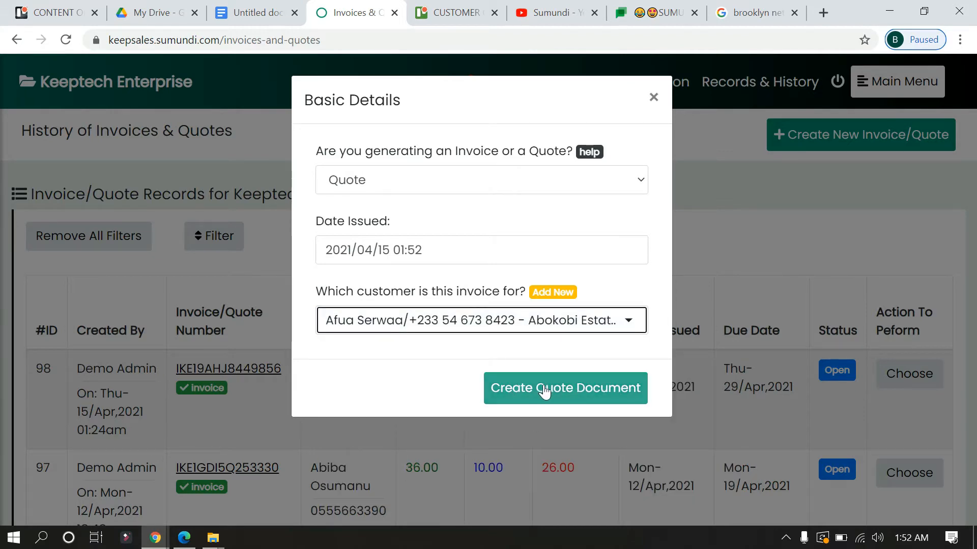
pyautogui.click(565, 392)
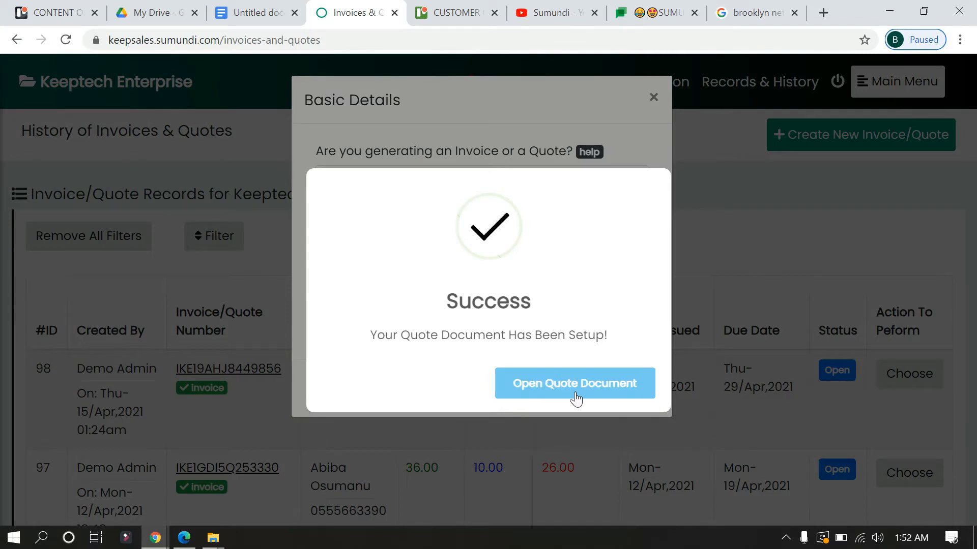
pyautogui.click(576, 398)
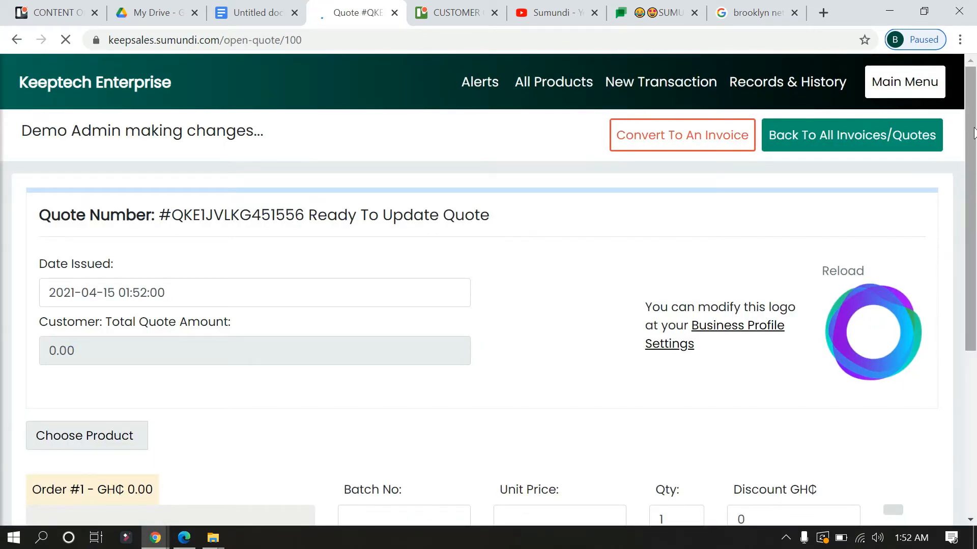
# Find SHOE among the products and add SHOE - 250 (#CLO007) as the quote's first order
pyautogui.moveTo(975, 143); pyautogui.dragTo(975, 245)
pyautogui.click(413, 251)
pyautogui.click(413, 251)
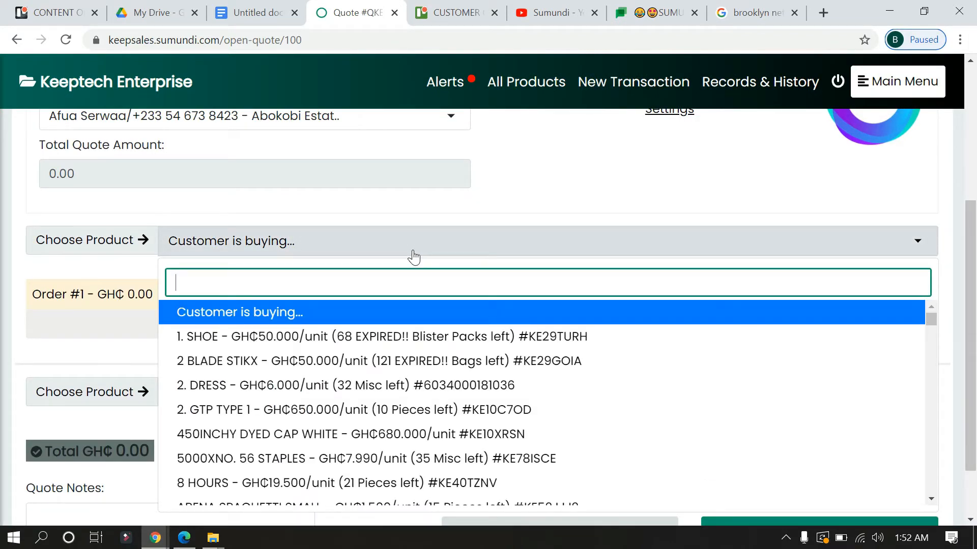
pyautogui.write('SHOE')
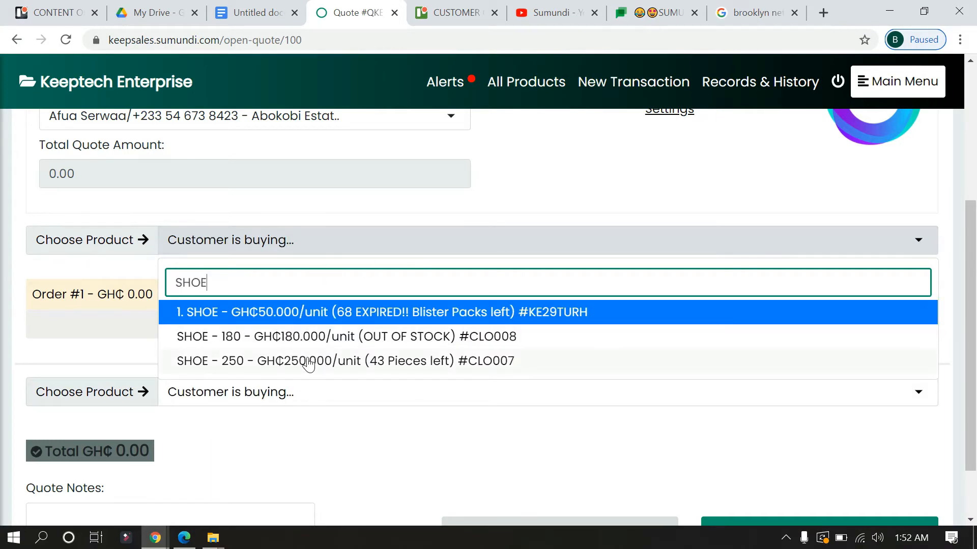
pyautogui.click(309, 361)
# Find DRESS among the products and add 2. DRESS as the quote's second order
pyautogui.click(362, 396)
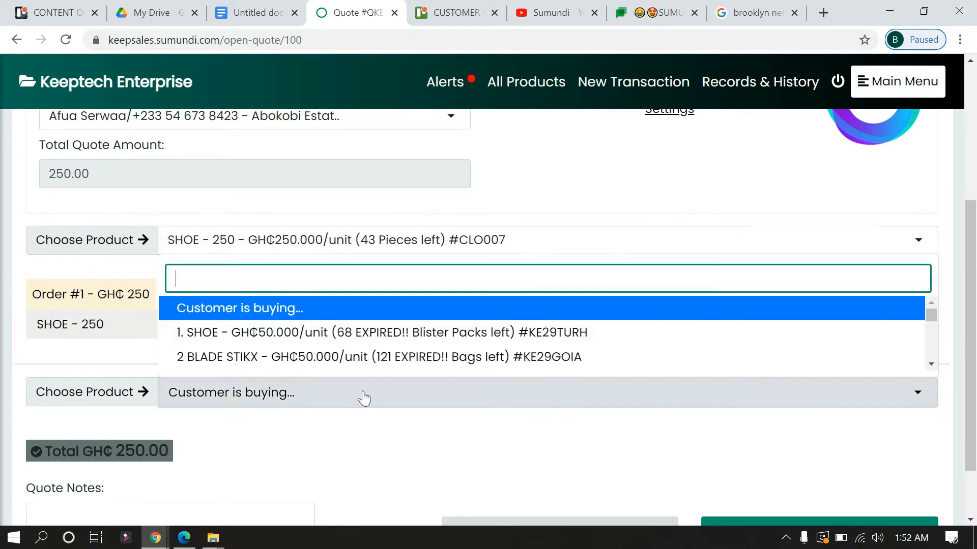
pyautogui.write('DRESS')
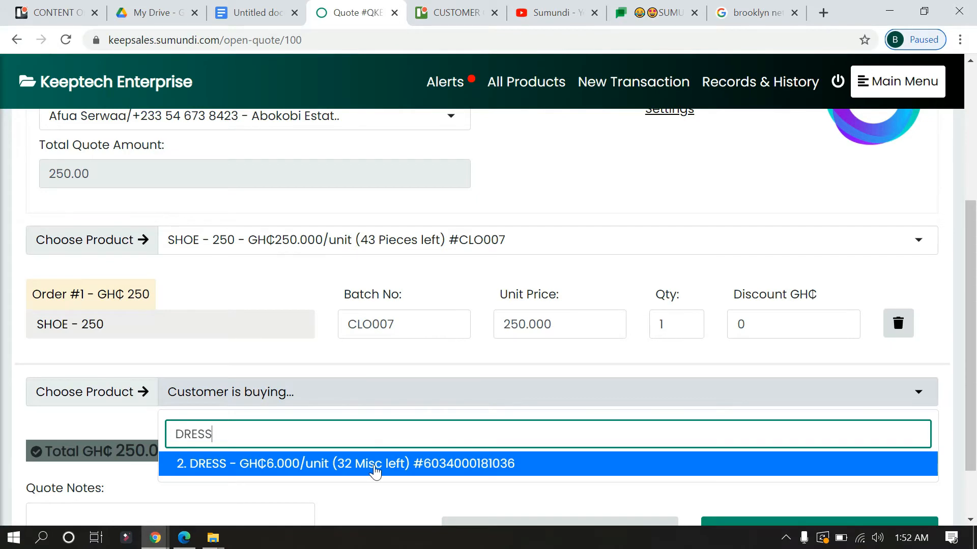
pyautogui.click(375, 472)
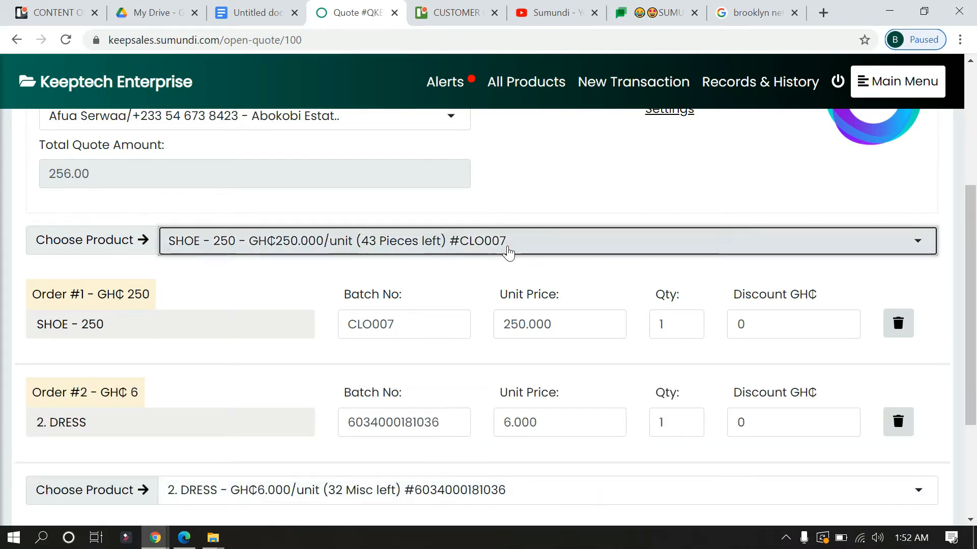
# Find PHONE among the products, add Iphone 12 (#IPH23) as the third order, and open the product choices below the orders
pyautogui.click(508, 251)
pyautogui.write('PHONE')
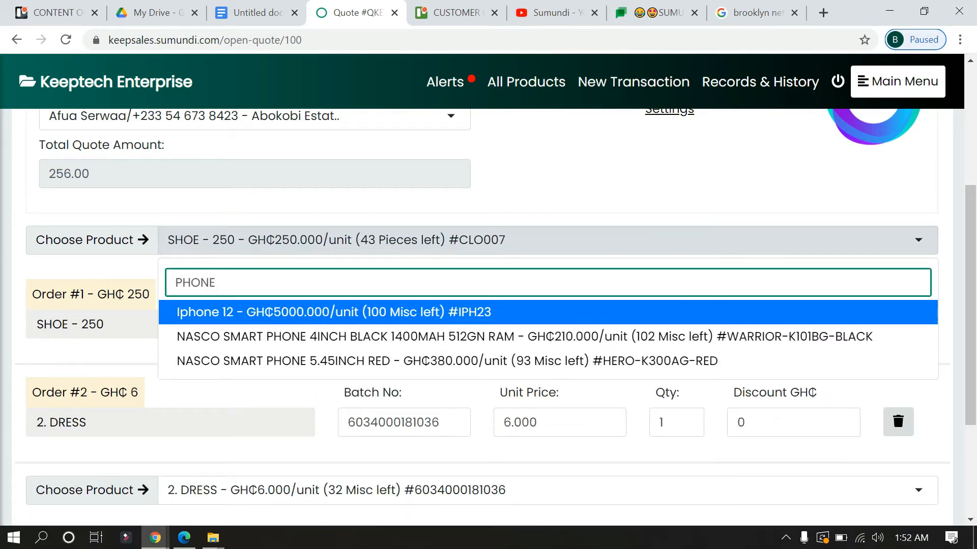
pyautogui.click(336, 313)
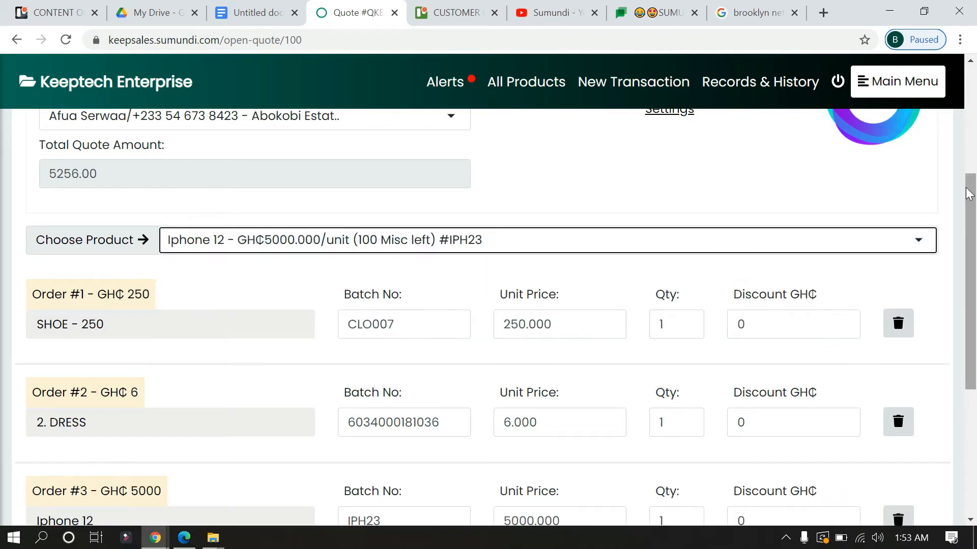
pyautogui.moveTo(969, 193); pyautogui.dragTo(969, 317)
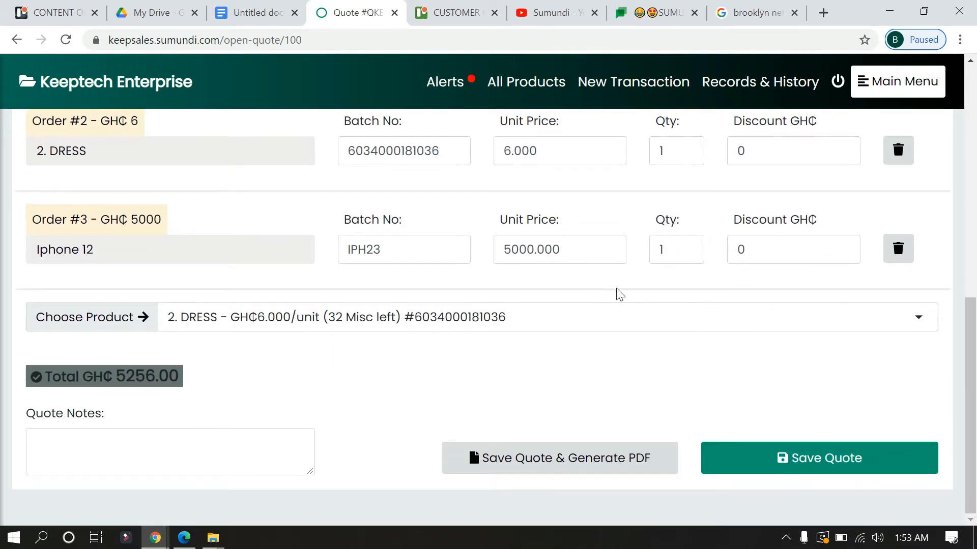
pyautogui.click(599, 319)
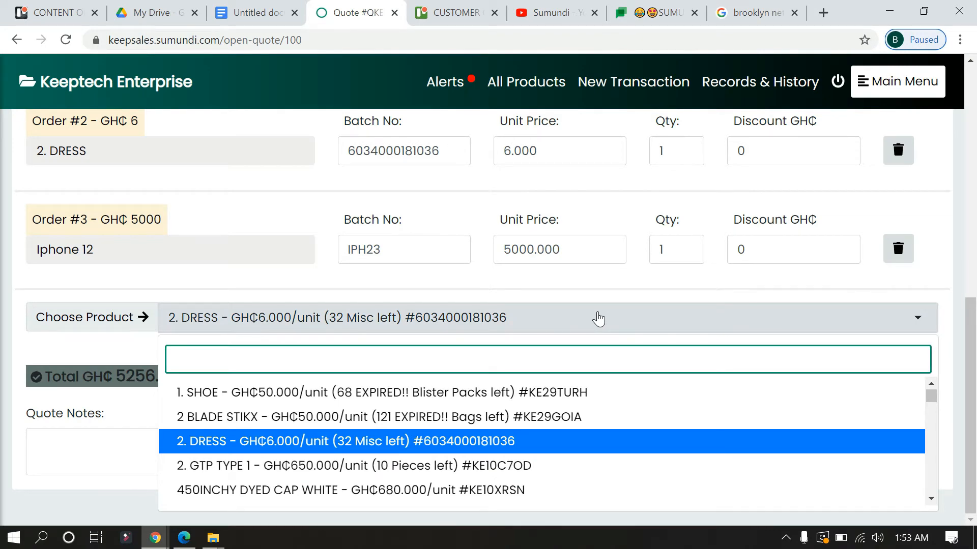
pyautogui.write('WARD')
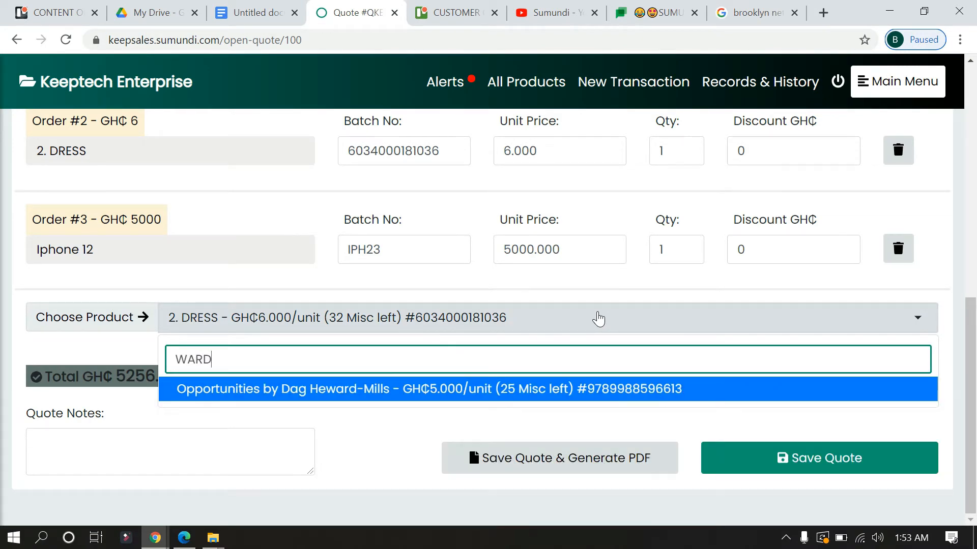
pyautogui.press('BackSpace')
pyautogui.press('BackSpace')
pyautogui.press('BackSpace')
pyautogui.press('BackSpace')
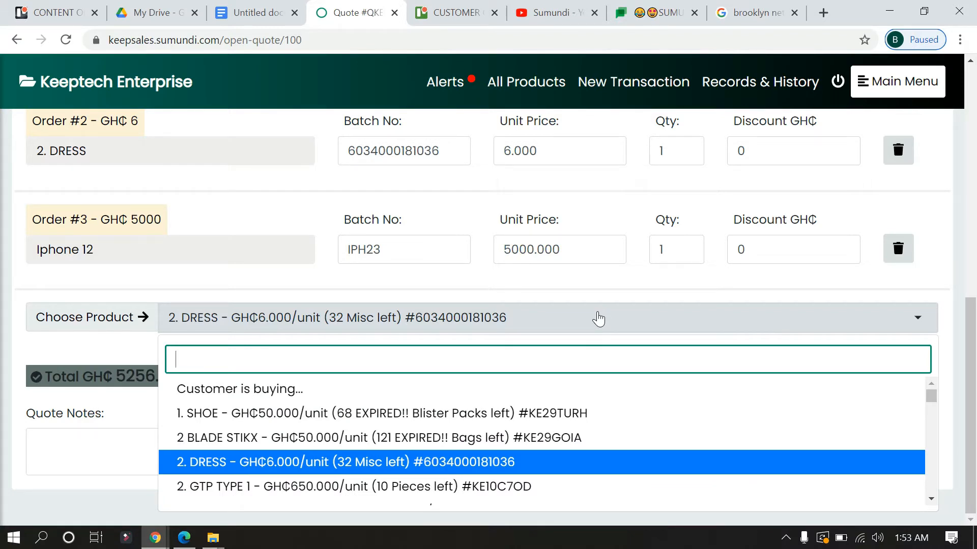
# Search the products for AP, add ACER LAPTOP (#KE11BFVH) as the fourth order, and save the quote
pyautogui.write('AP')
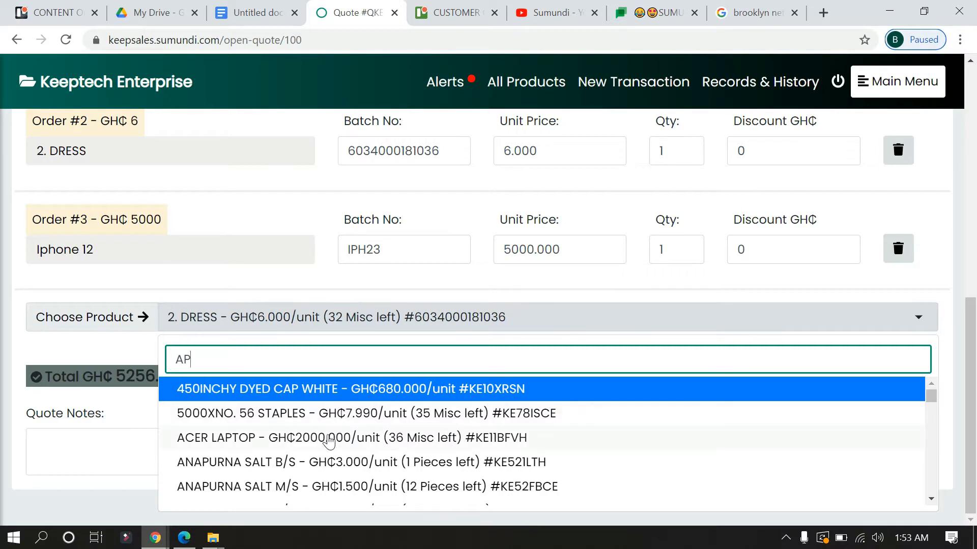
pyautogui.click(328, 437)
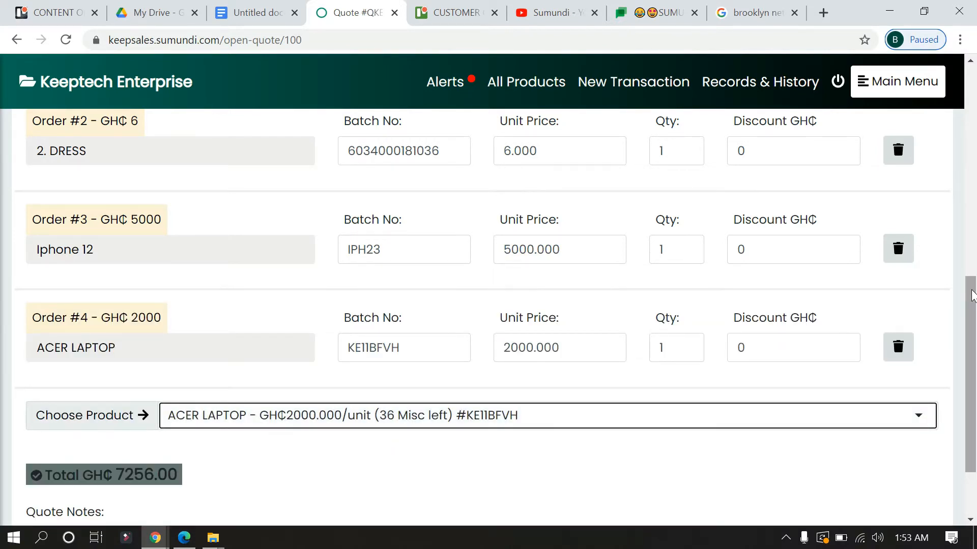
pyautogui.scroll(-2, 974, 369)
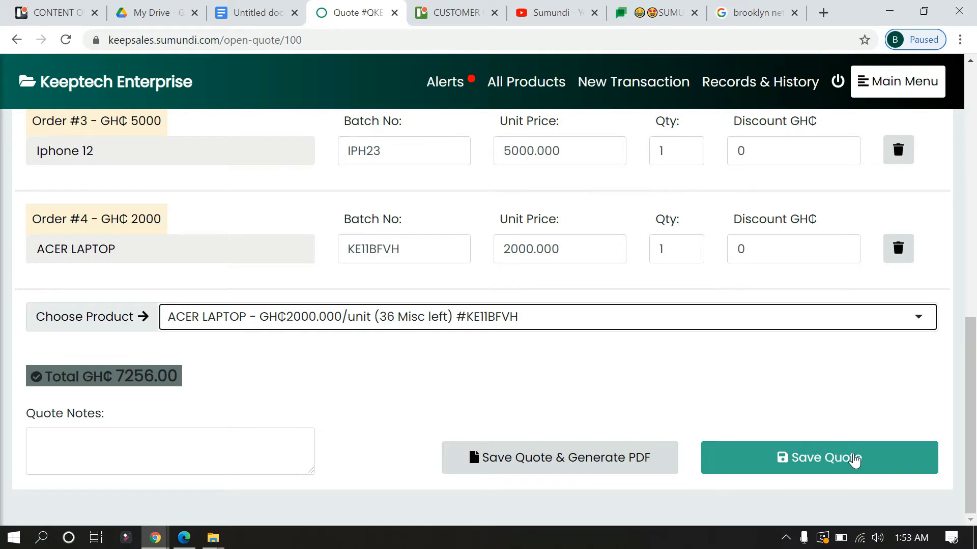
pyautogui.click(855, 459)
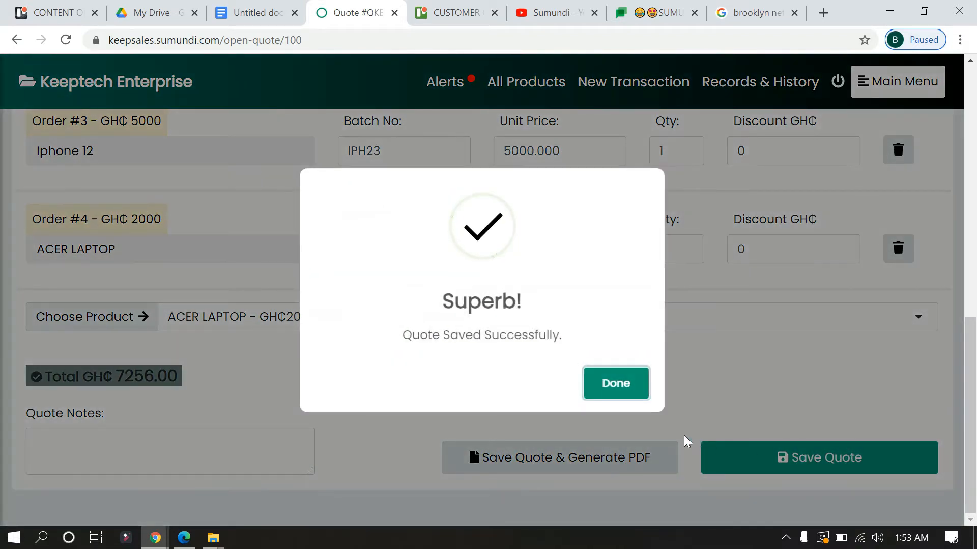
pyautogui.click(625, 399)
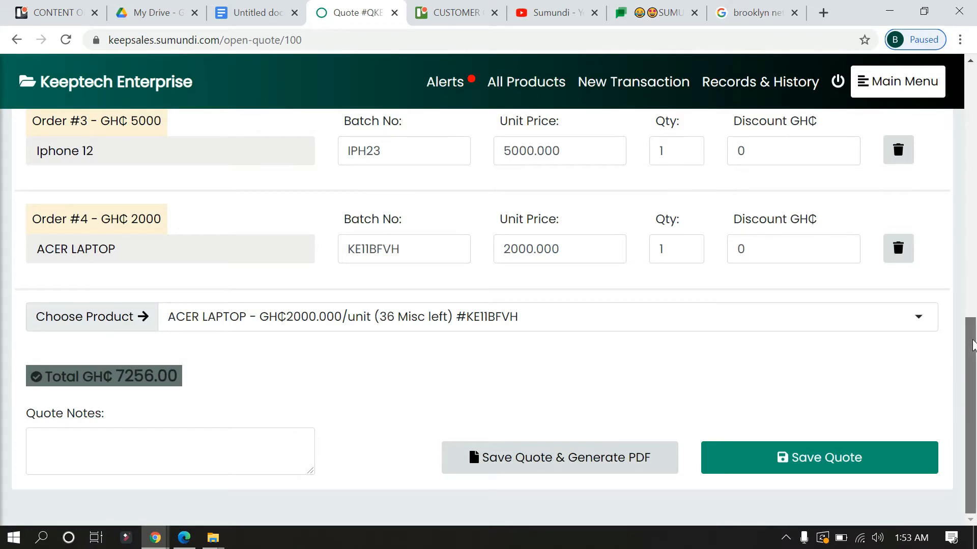
# Return to the invoice and quote history and generate a PDF of the new quote with ID 100
pyautogui.moveTo(972, 345); pyautogui.dragTo(972, 95)
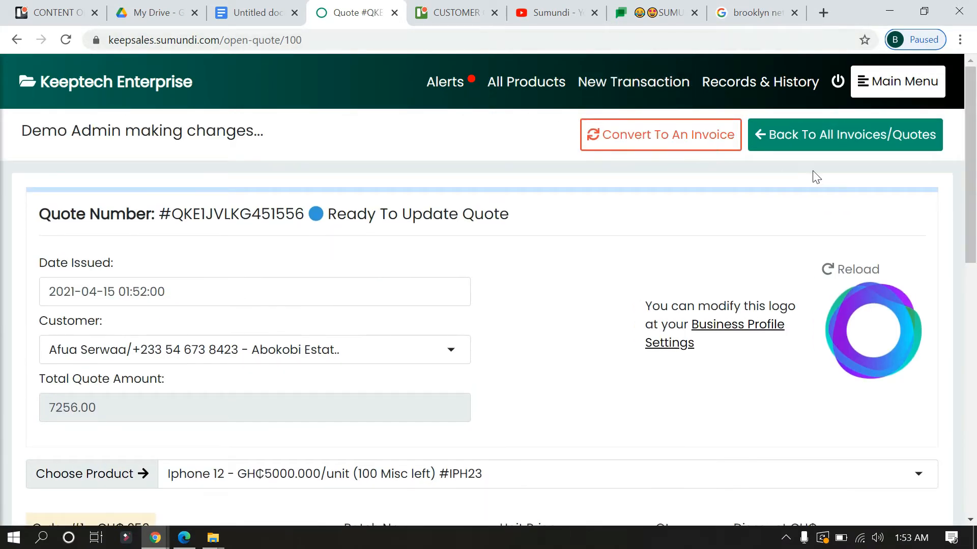
pyautogui.click(810, 143)
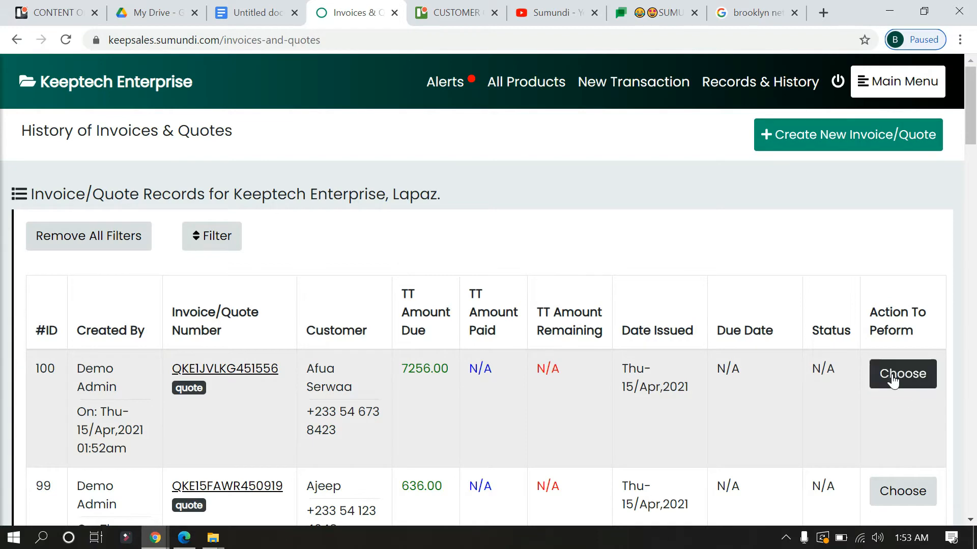
pyautogui.click(893, 381)
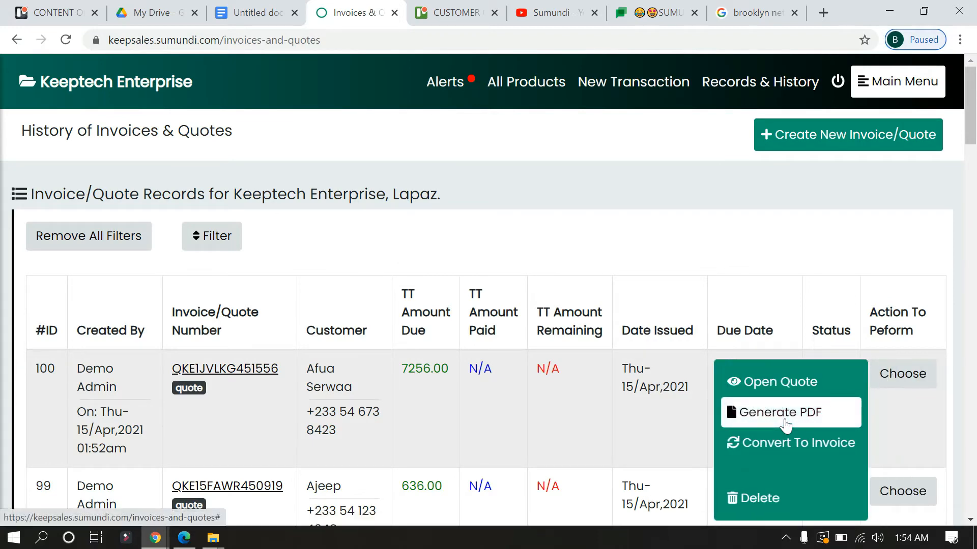
pyautogui.click(785, 421)
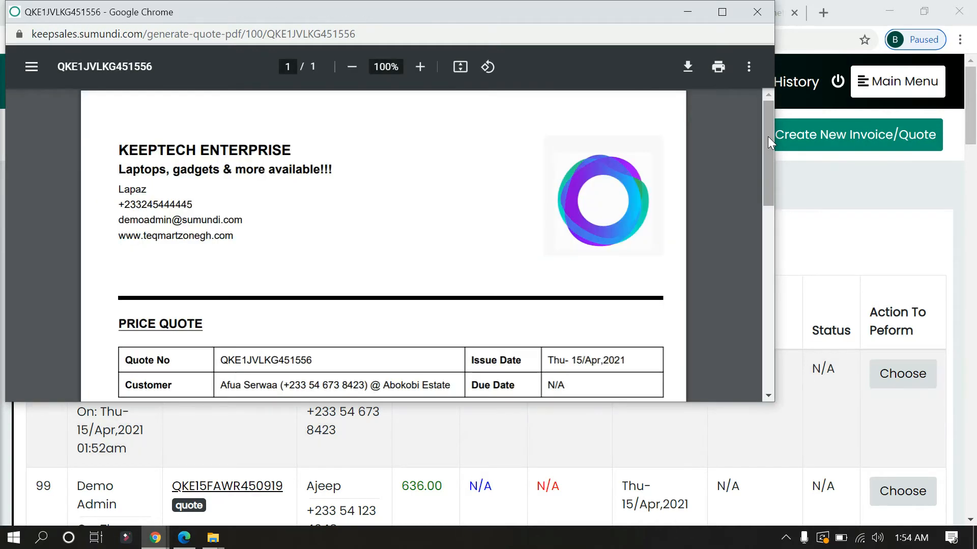
# Review the business details, quote details and item table in the generated PDF, and close it
pyautogui.moveTo(773, 130); pyautogui.dragTo(771, 197)
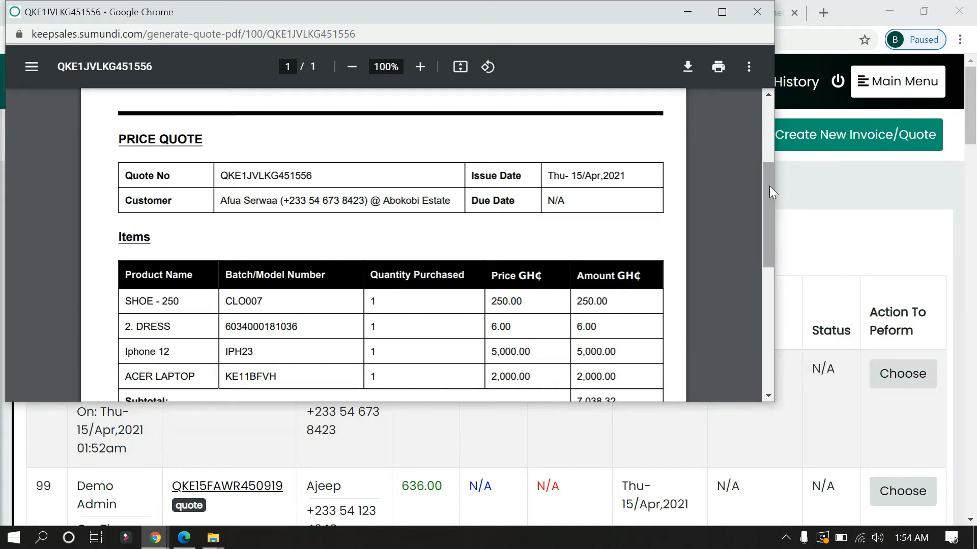
pyautogui.moveTo(769, 185); pyautogui.dragTo(777, 141)
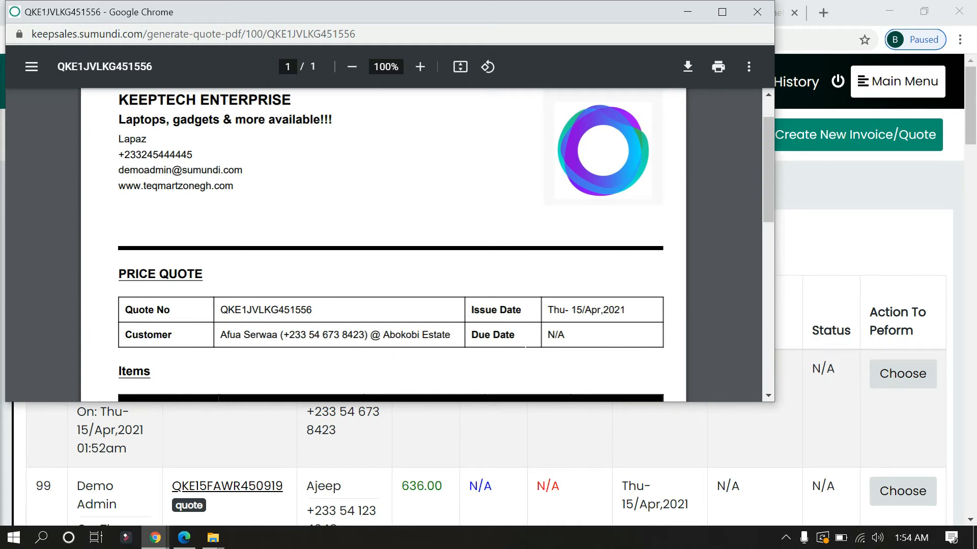
pyautogui.click(763, 12)
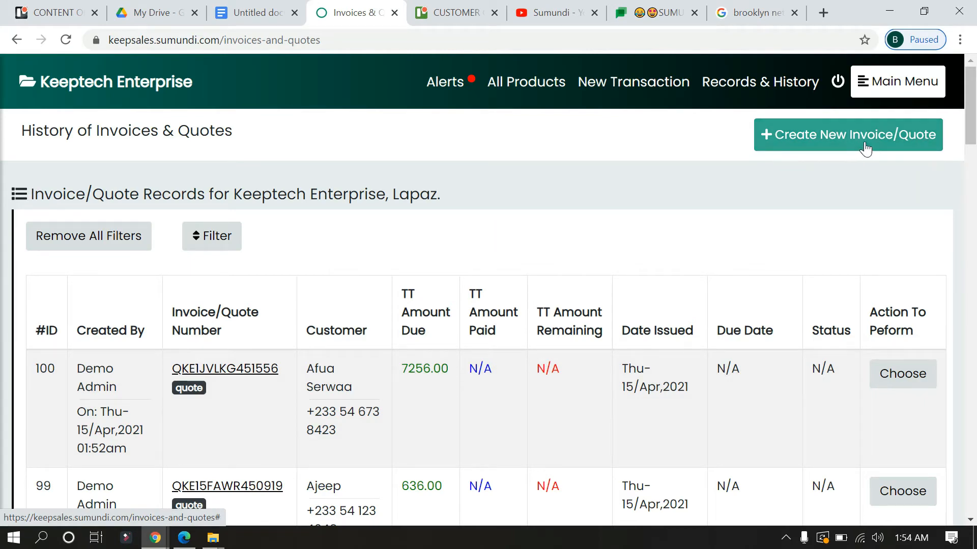
# Open the quote with ID 100 from the invoice and quote history and convert it to an invoice
pyautogui.click(835, 152)
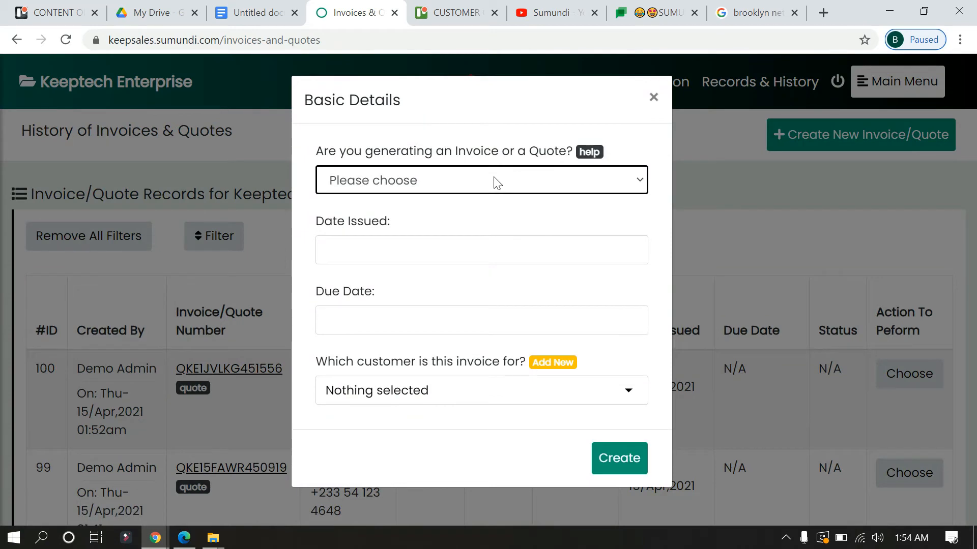
pyautogui.click(650, 98)
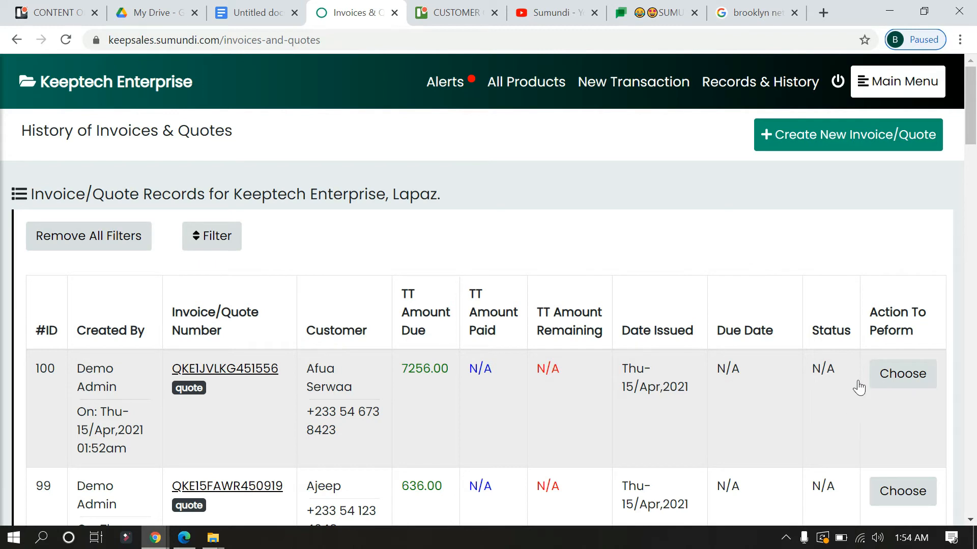
pyautogui.click(899, 383)
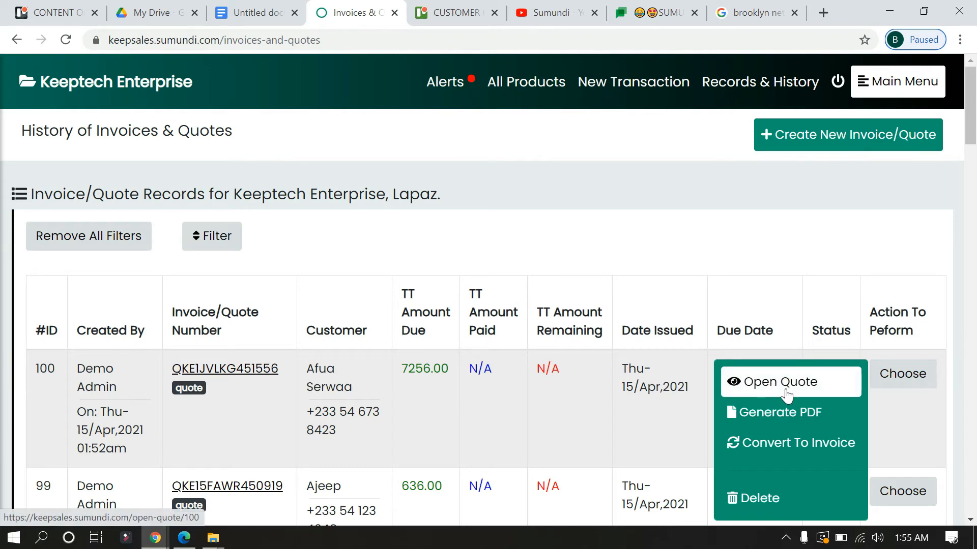
pyautogui.click(763, 383)
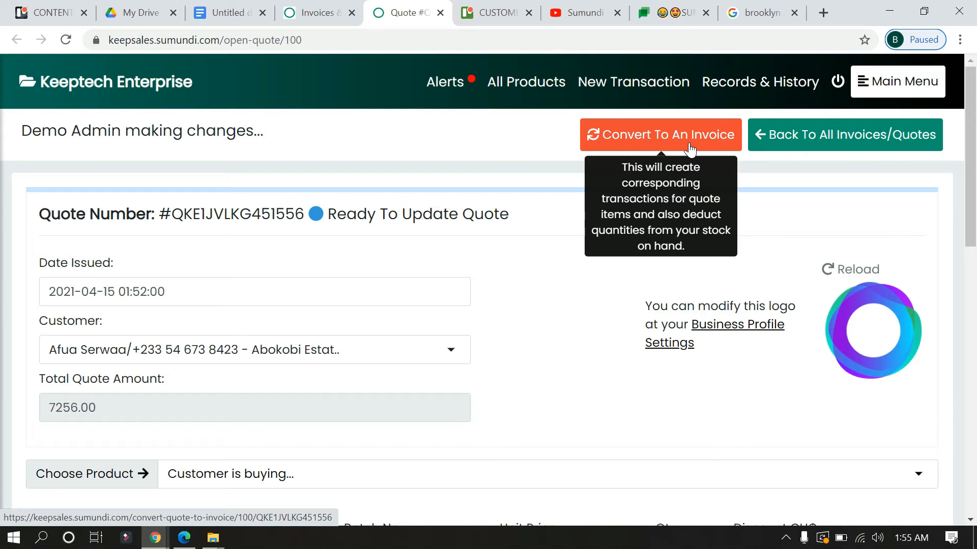
pyautogui.click(660, 145)
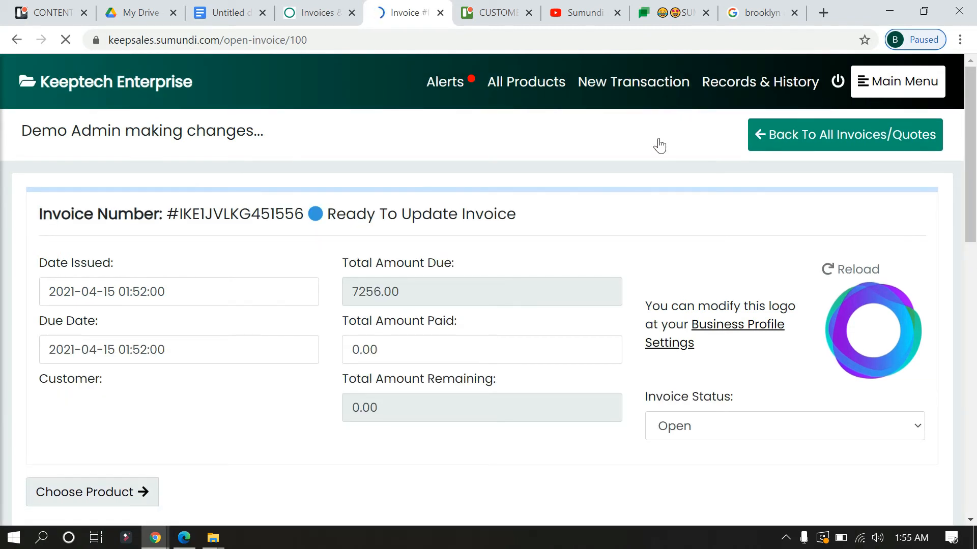
pyautogui.click(359, 350)
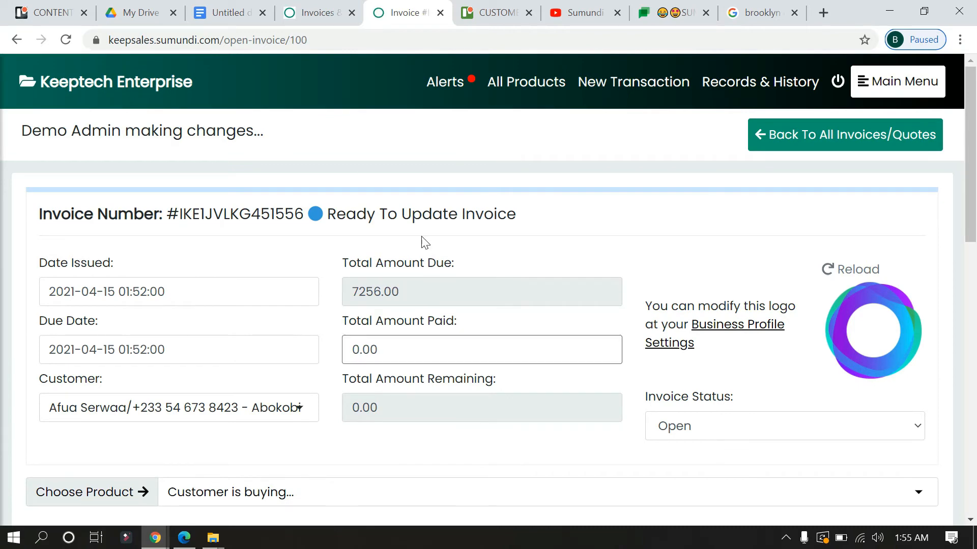
# Set the invoice's due date to 29 April 2021, keeping the time at 01:52
pyautogui.moveTo(971, 168); pyautogui.dragTo(975, 196)
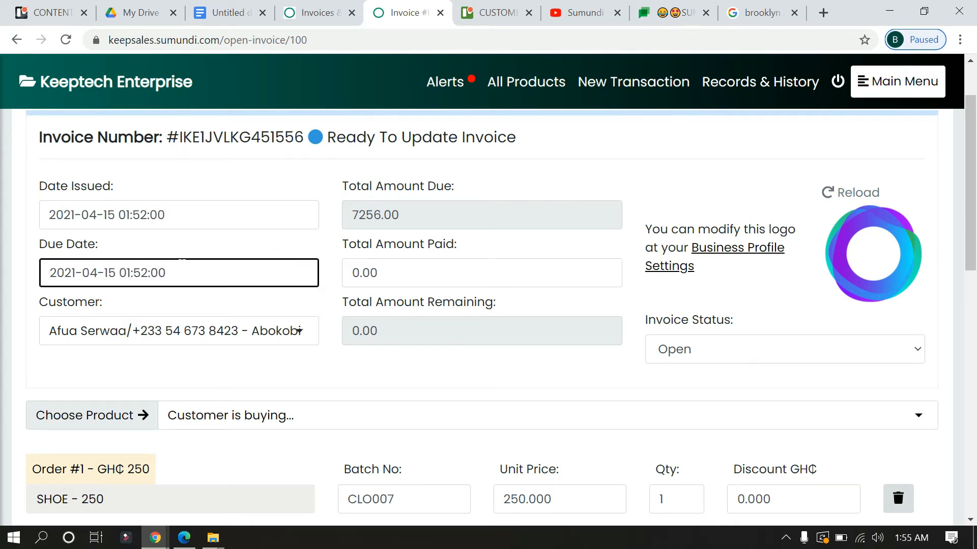
pyautogui.click(194, 273)
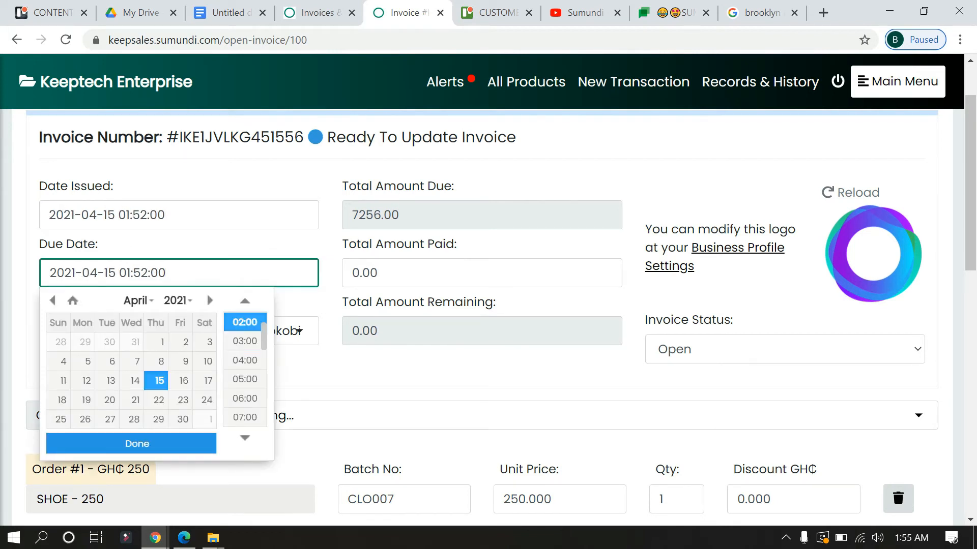
pyautogui.click(158, 421)
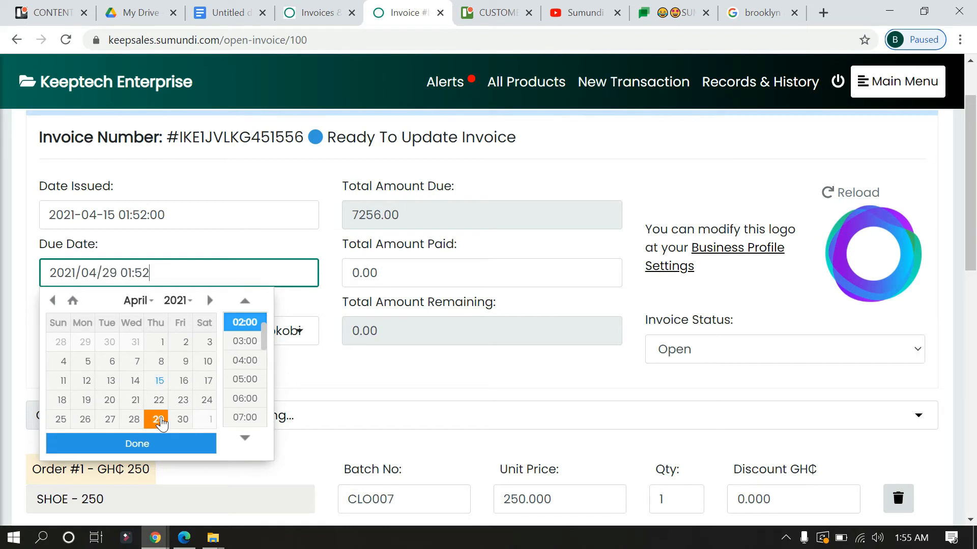
pyautogui.click(158, 450)
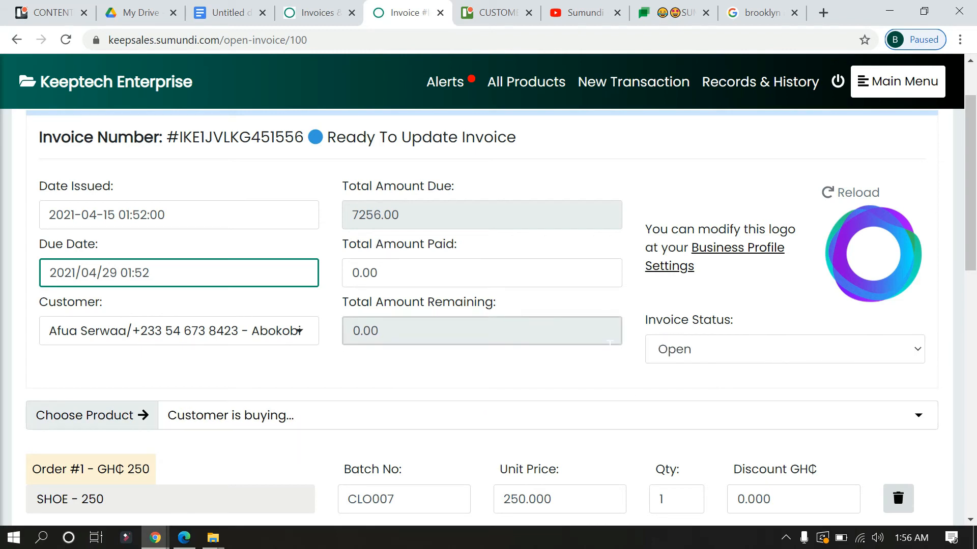
# Set the ACER LAPTOP order's quantity to 2, and save the invoice while generating its PDF
pyautogui.moveTo(972, 219); pyautogui.dragTo(973, 404)
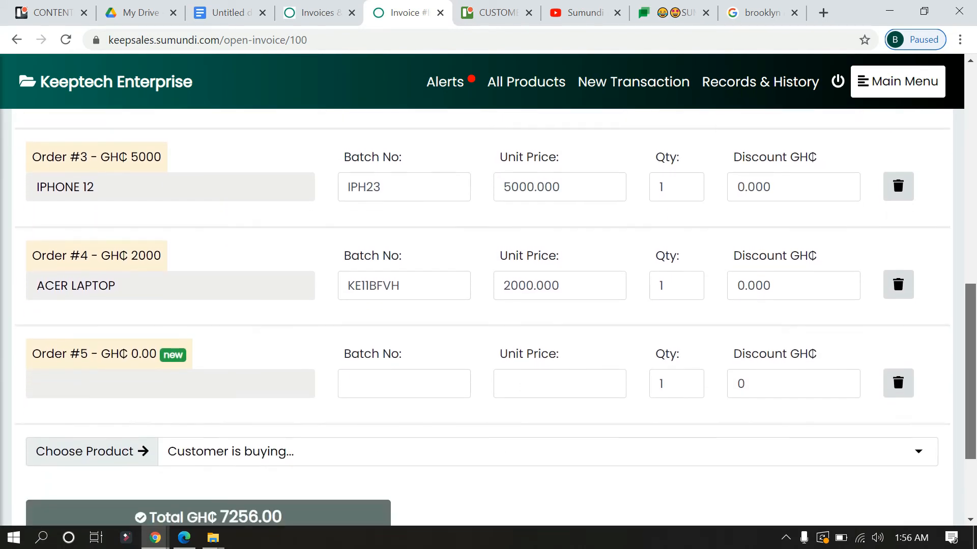
pyautogui.click(688, 283)
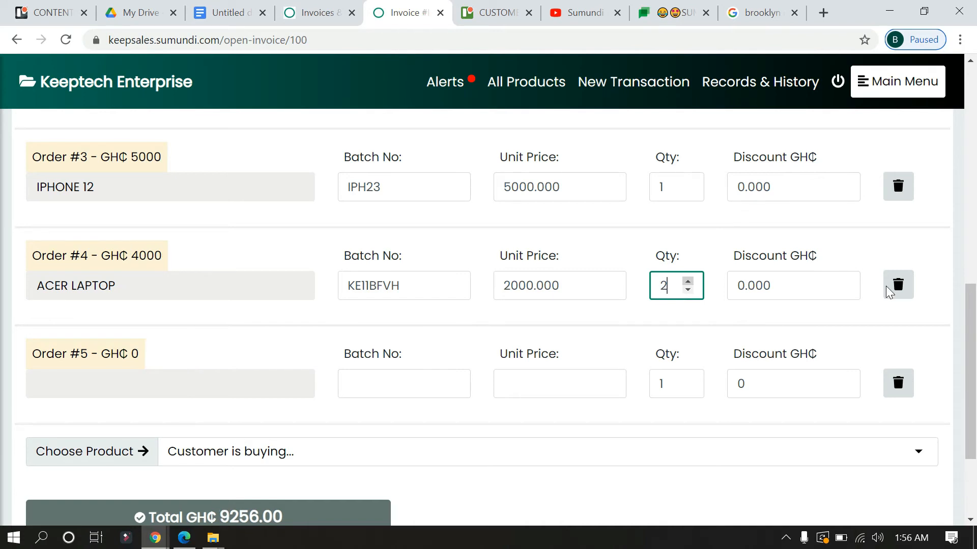
pyautogui.scroll(-3, 961, 300)
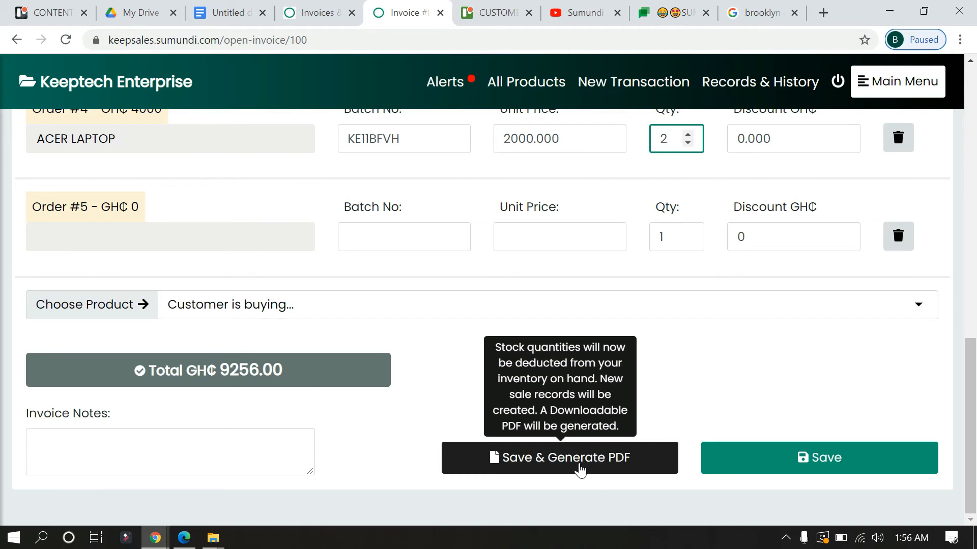
pyautogui.click(580, 469)
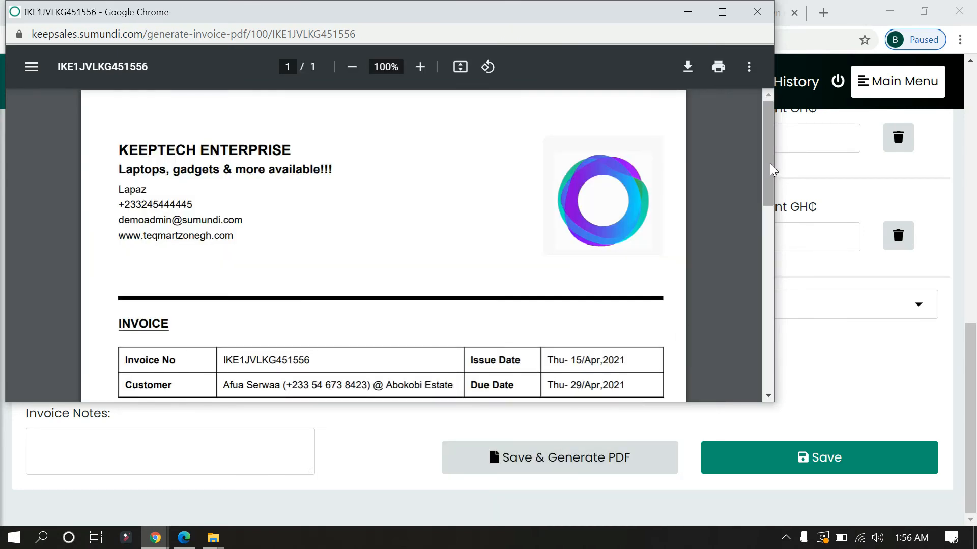
# Review the business details, issue date and due date in the invoice PDF, close it, and check the saved invoice's amounts
pyautogui.moveTo(771, 170); pyautogui.dragTo(786, 153)
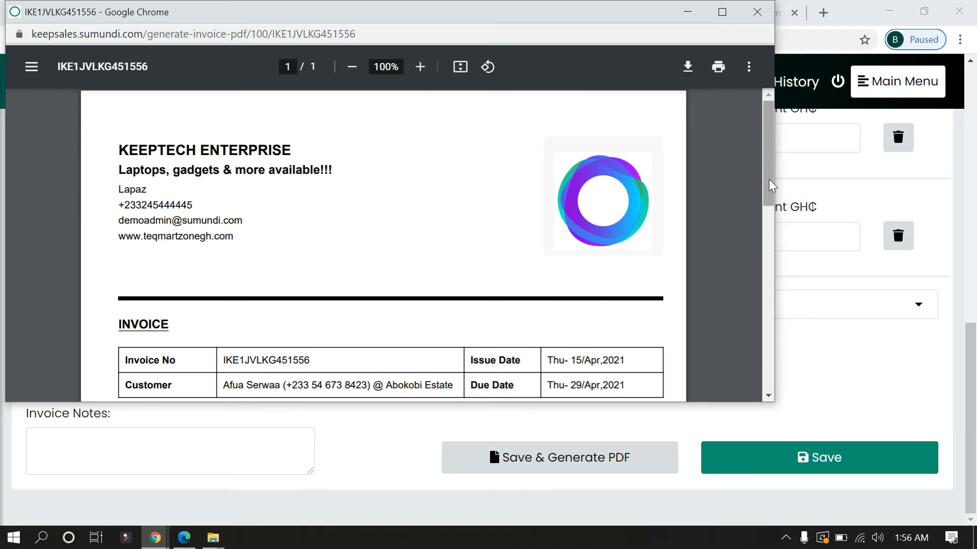
pyautogui.moveTo(770, 185); pyautogui.dragTo(750, 129)
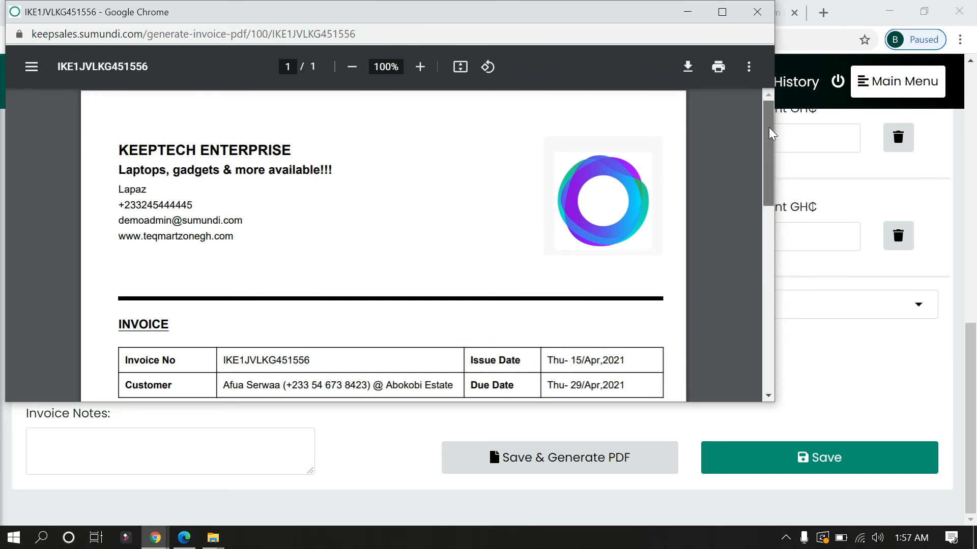
pyautogui.moveTo(772, 133); pyautogui.dragTo(778, 109)
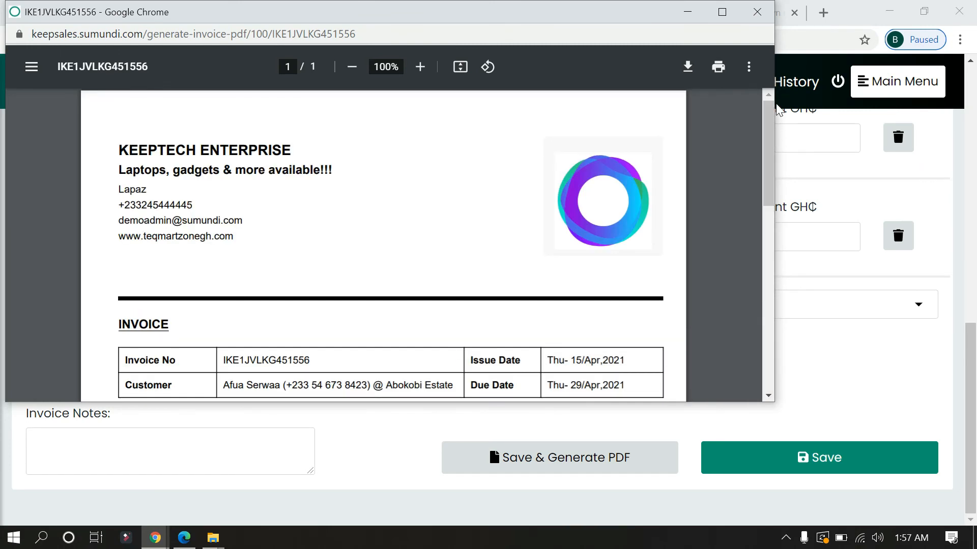
pyautogui.click(755, 21)
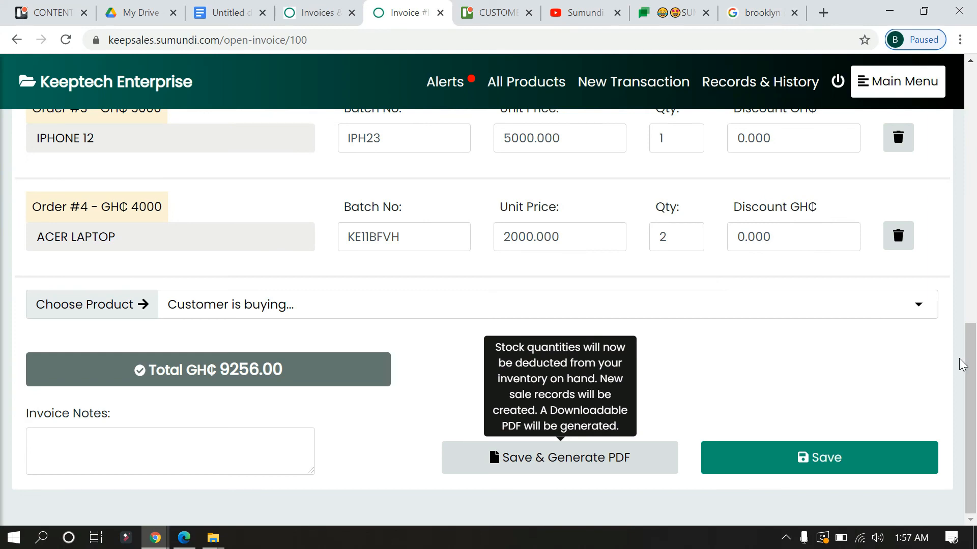
pyautogui.moveTo(974, 362); pyautogui.dragTo(974, 102)
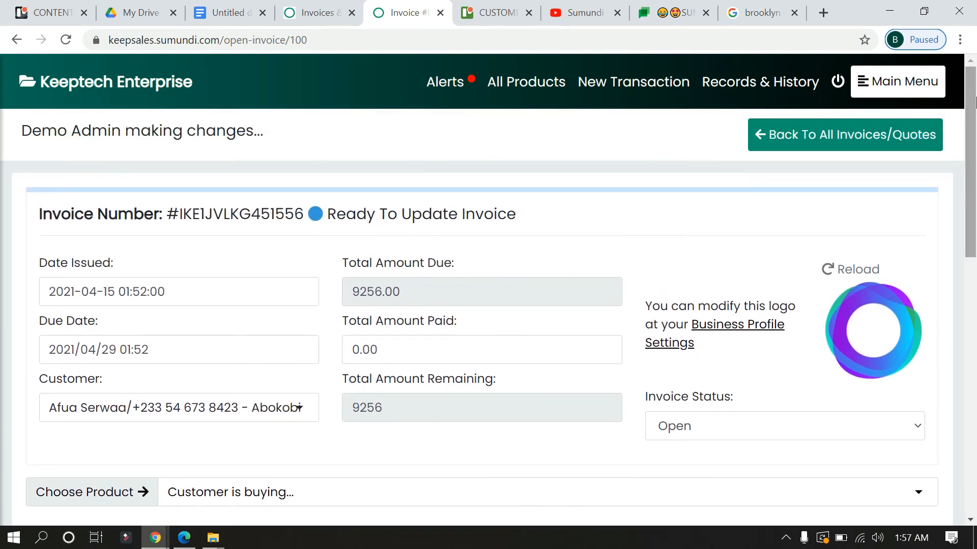